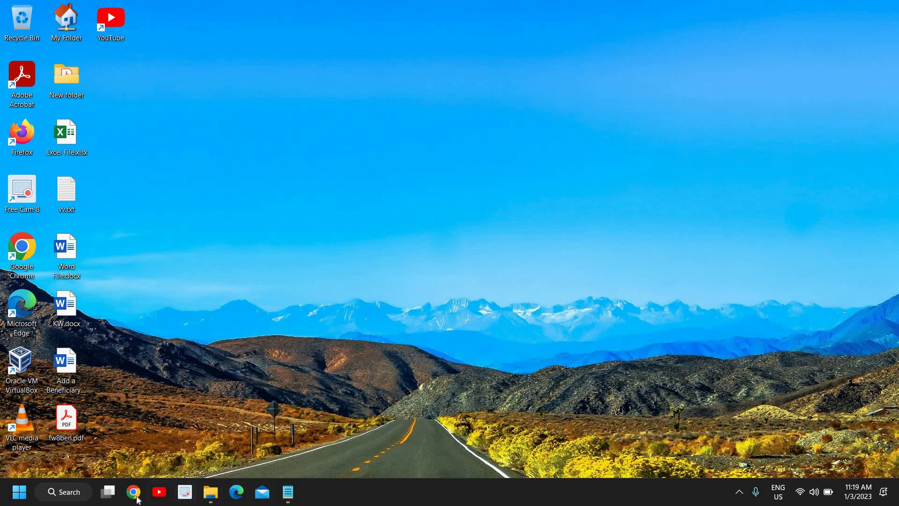
- Restart the Windows Explorer process from Task Manager, then close Task Manager
right_click(15, 494)
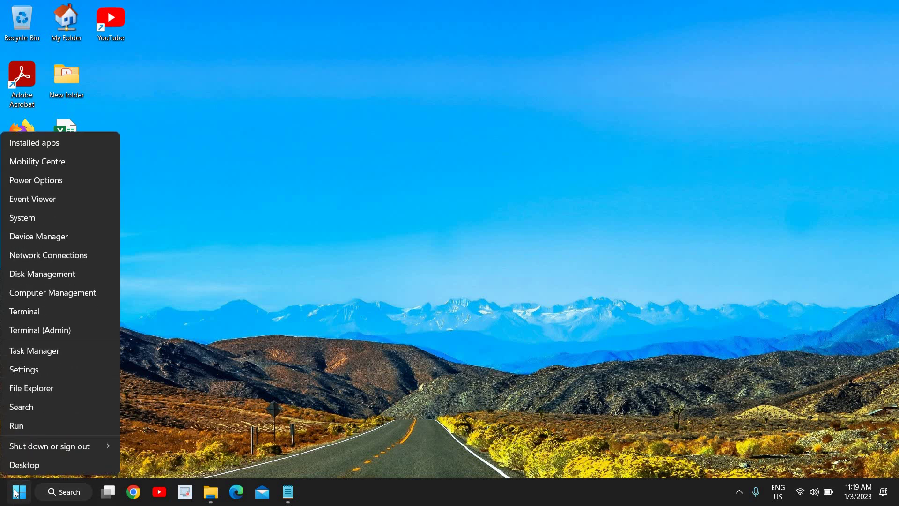
left_click(55, 353)
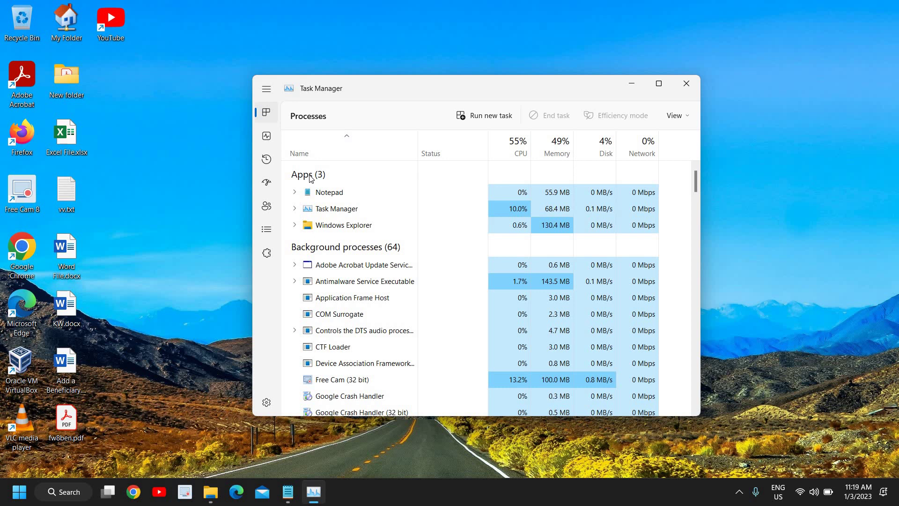
left_click(342, 227)
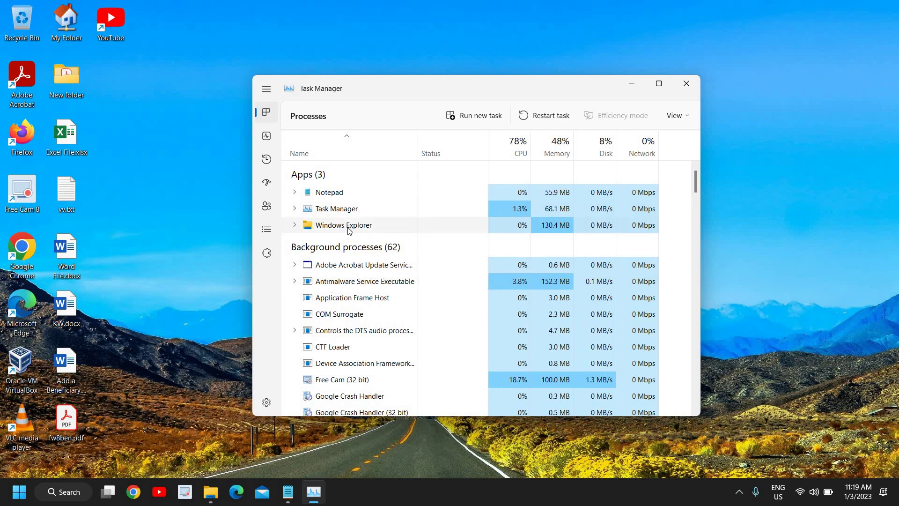
right_click(353, 230)
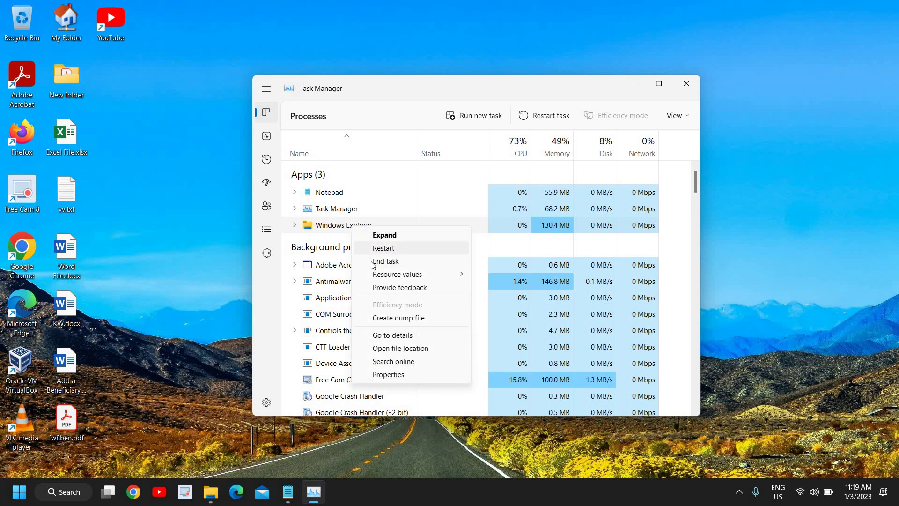
left_click(259, 314)
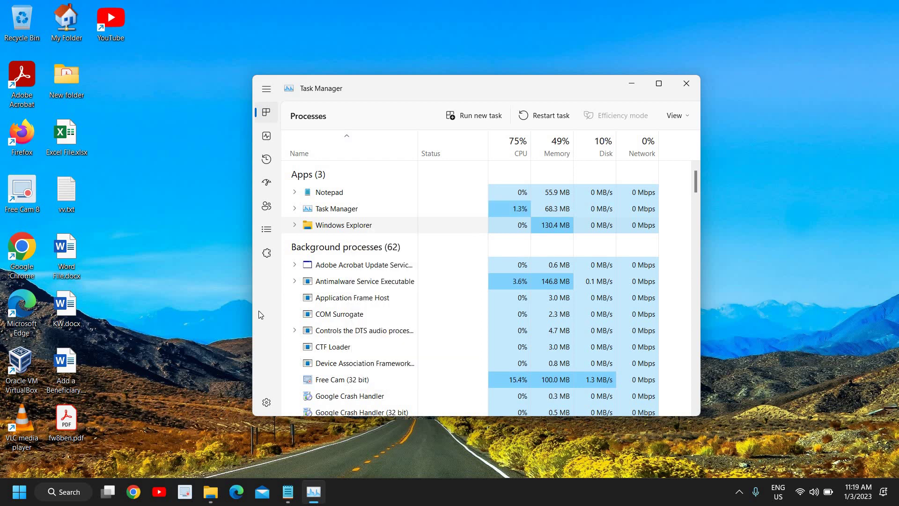
left_click(687, 84)
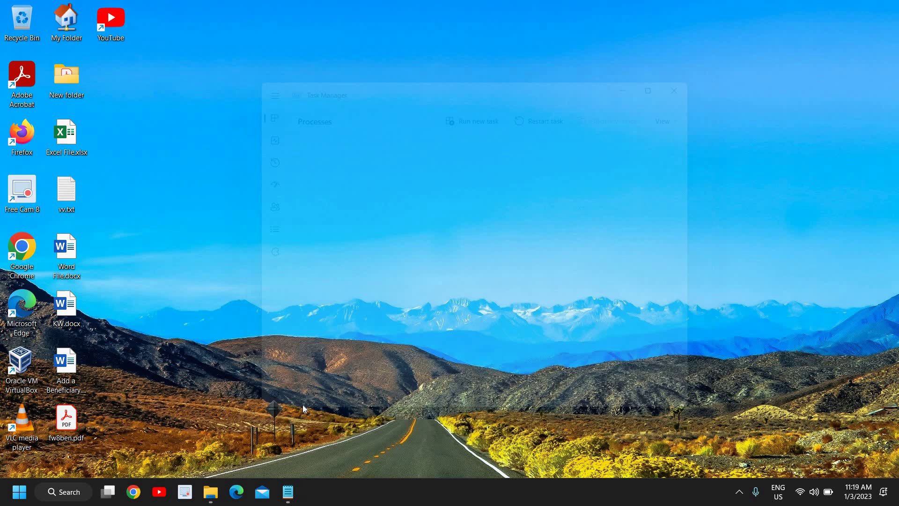
- Search Windows for 'file' and open File Explorer Options
left_click(69, 492)
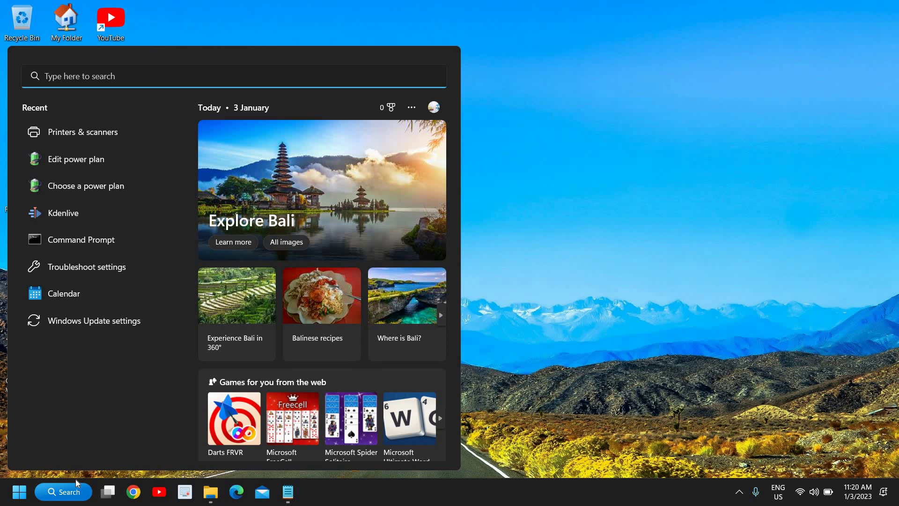
type("f")
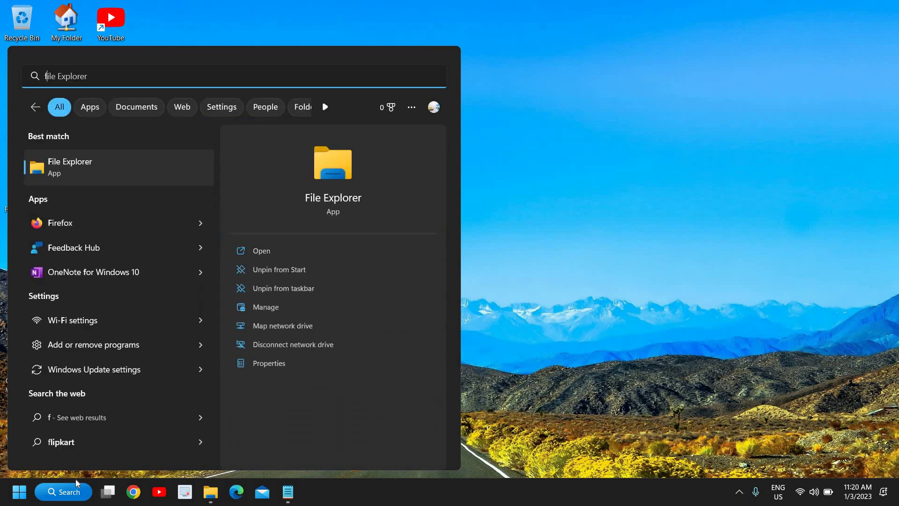
type("ile")
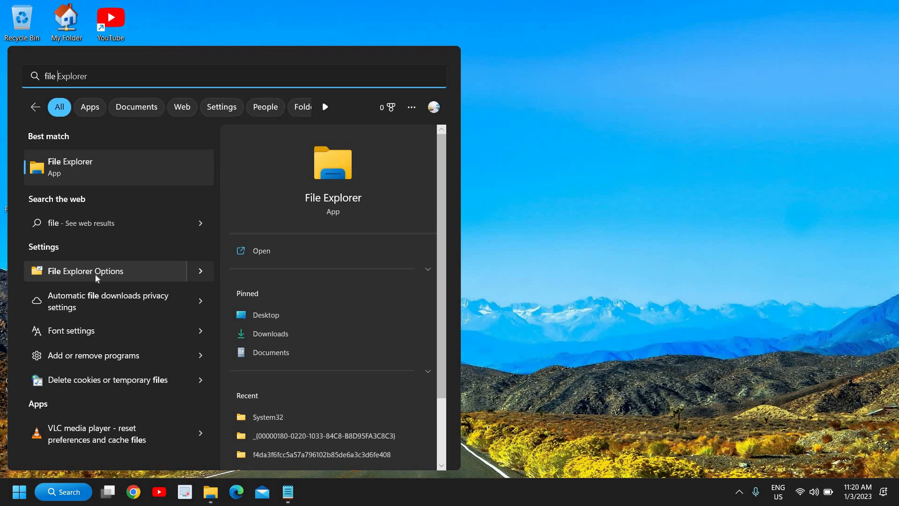
left_click(111, 278)
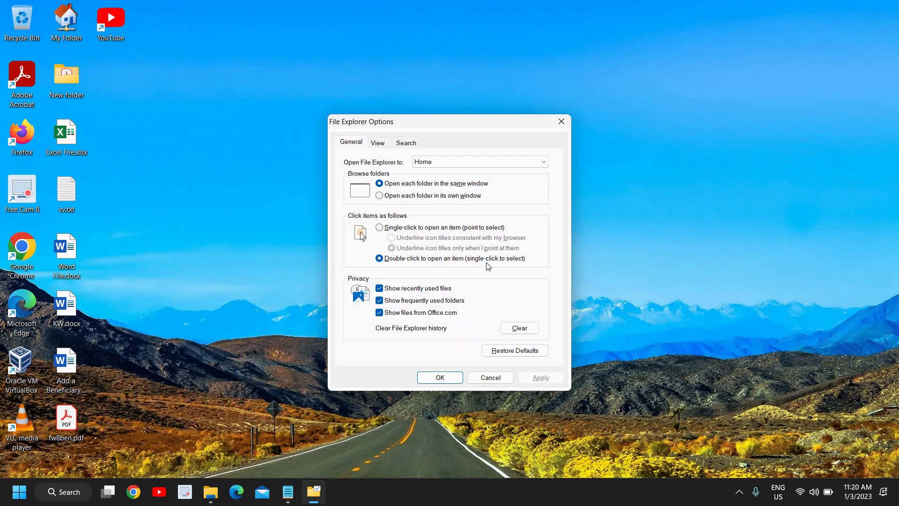
- Restore the General and View tab settings to their defaults
left_click(509, 353)
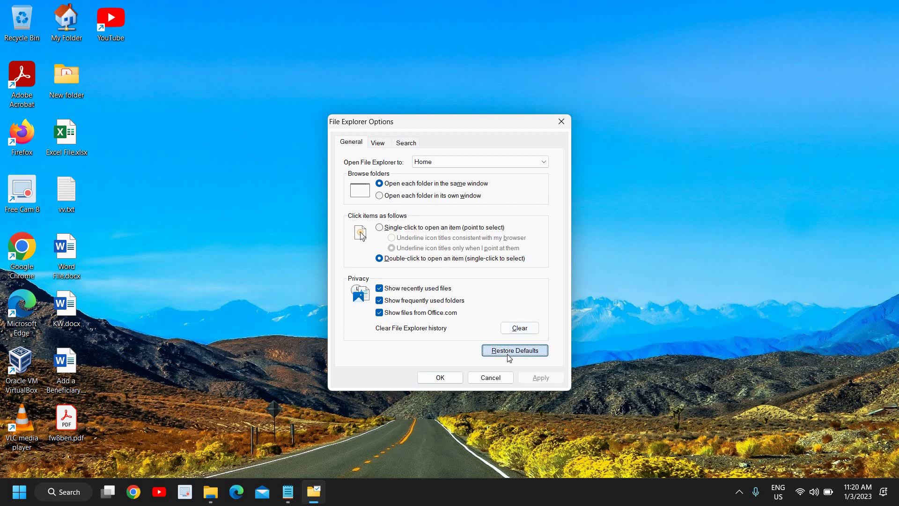
left_click(377, 143)
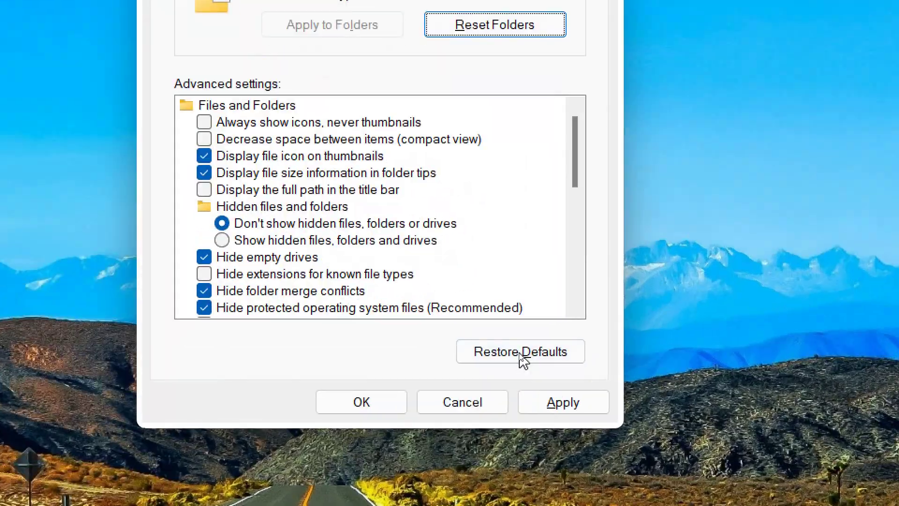
left_click(523, 354)
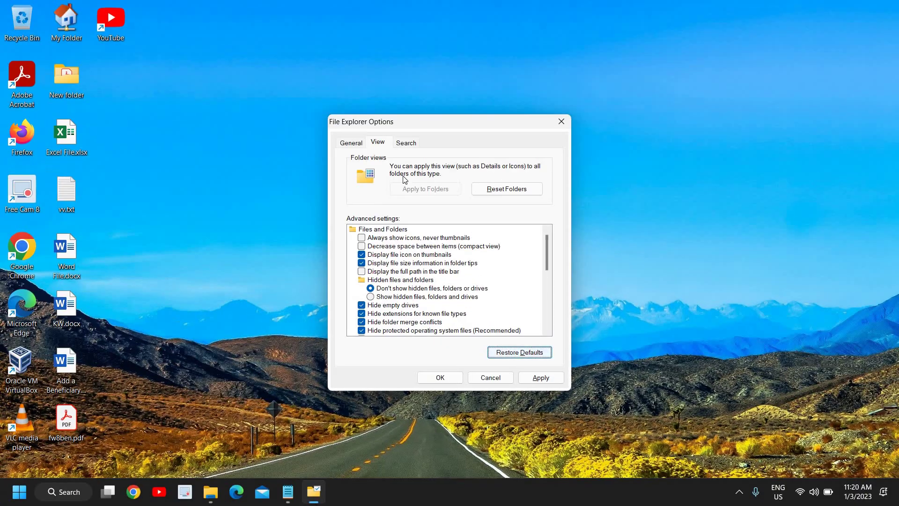
- Restore the Search tab defaults, then apply and confirm with OK
left_click(407, 146)
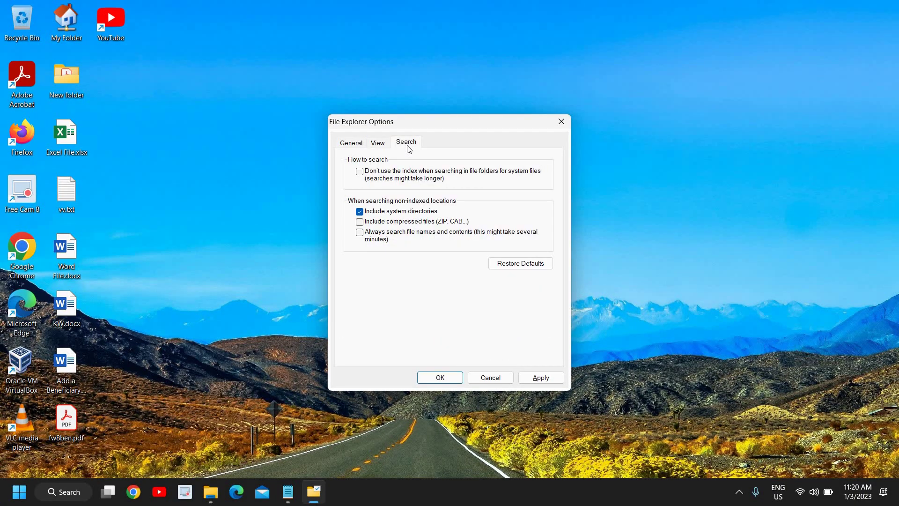
left_click(529, 266)
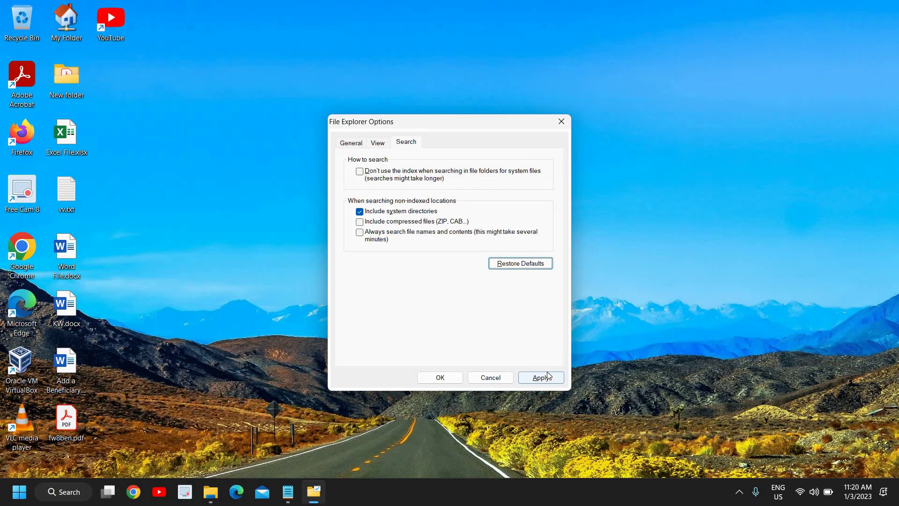
left_click(546, 375)
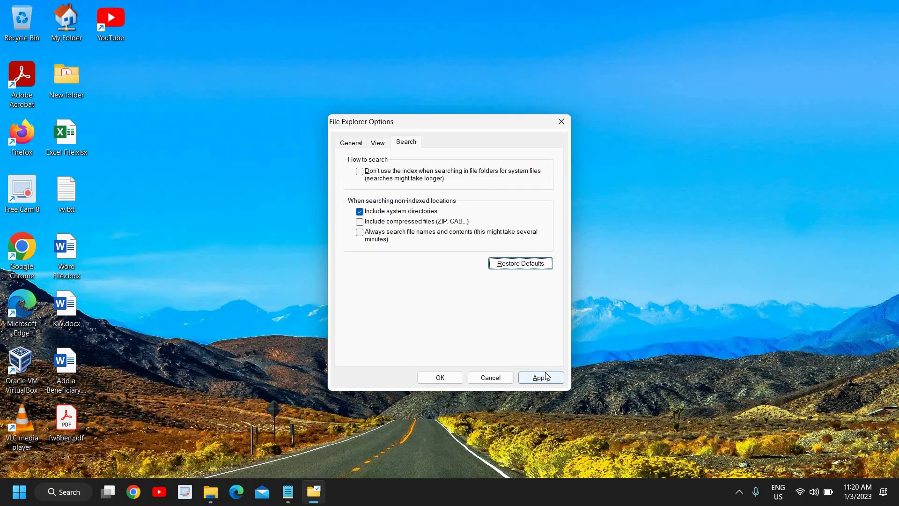
left_click(449, 378)
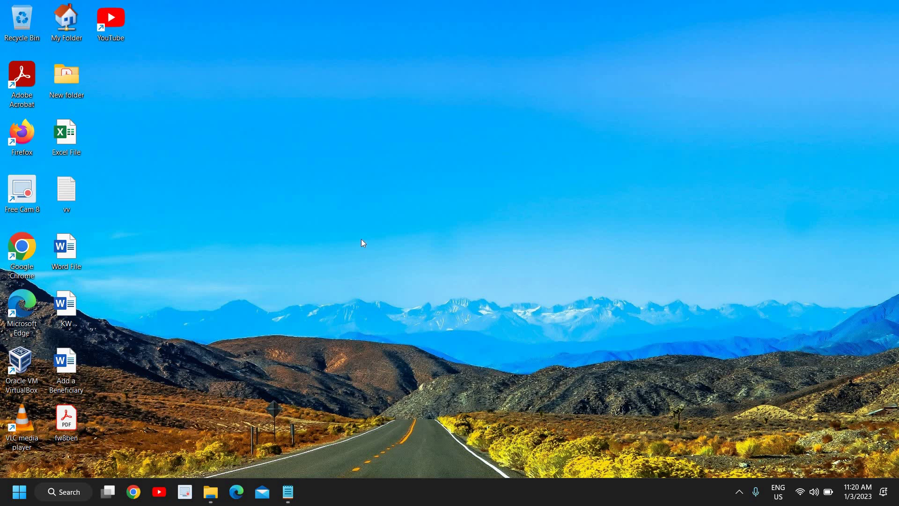
right_click(363, 240)
mouse_move(402, 270)
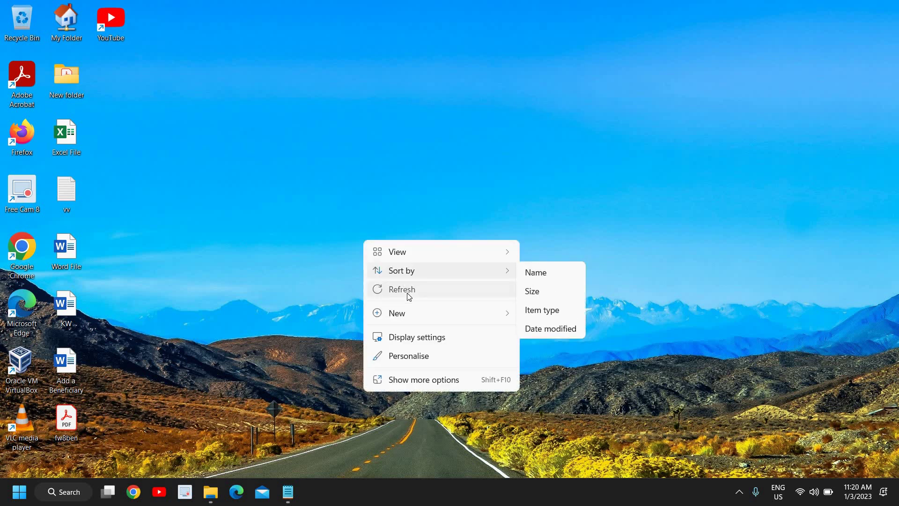
left_click(408, 296)
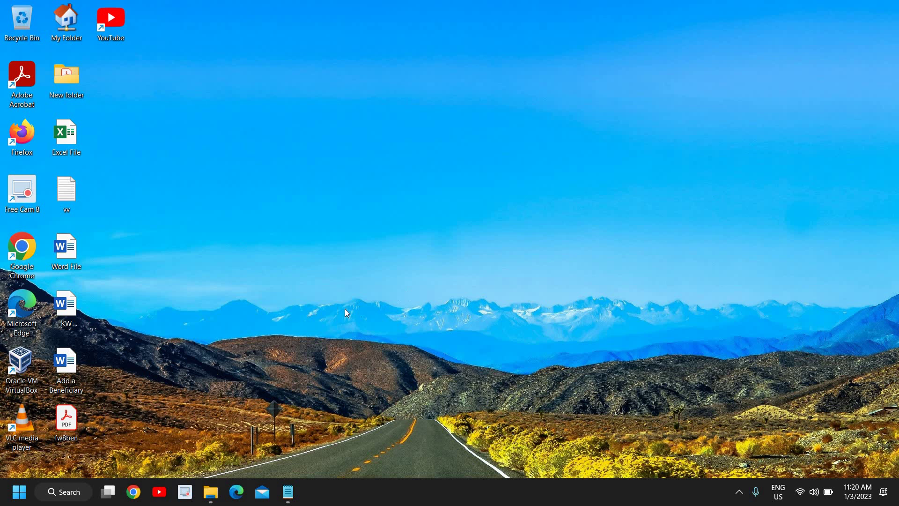
- Search for 'cmd' and run Command Prompt as administrator
left_click(67, 499)
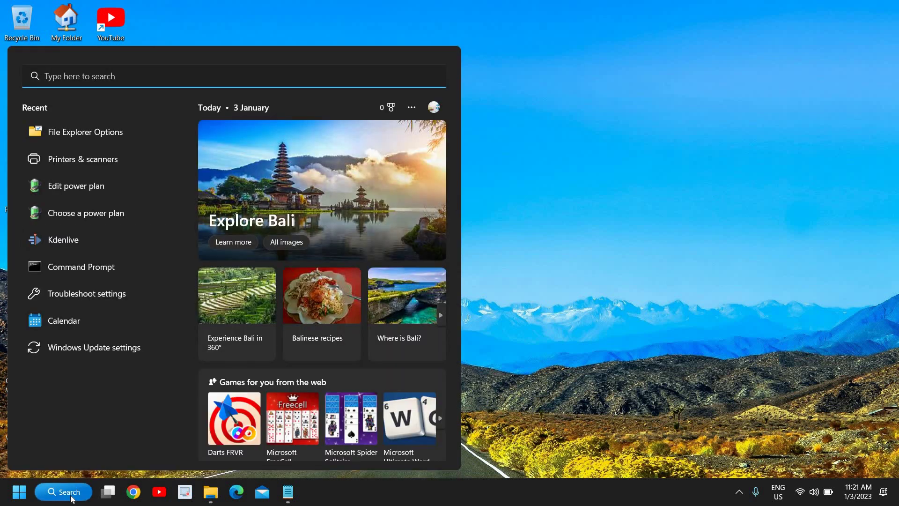
type("cmd")
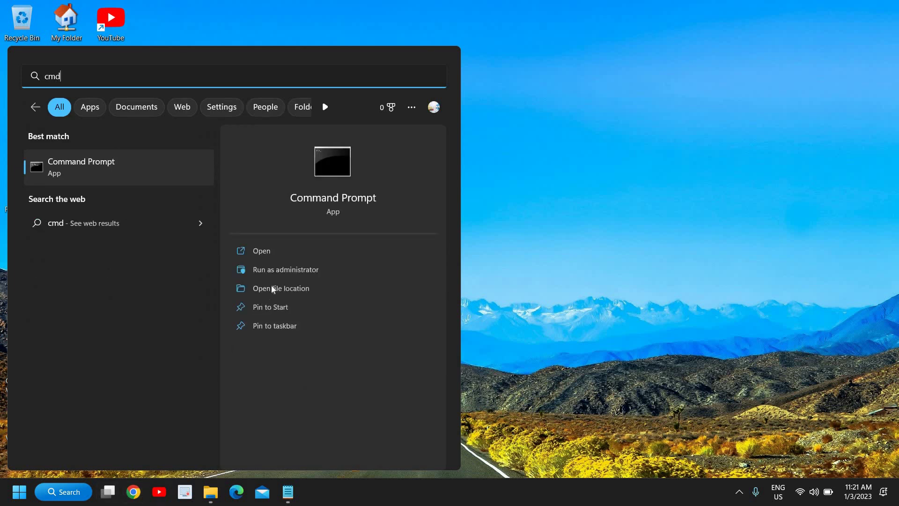
left_click(283, 271)
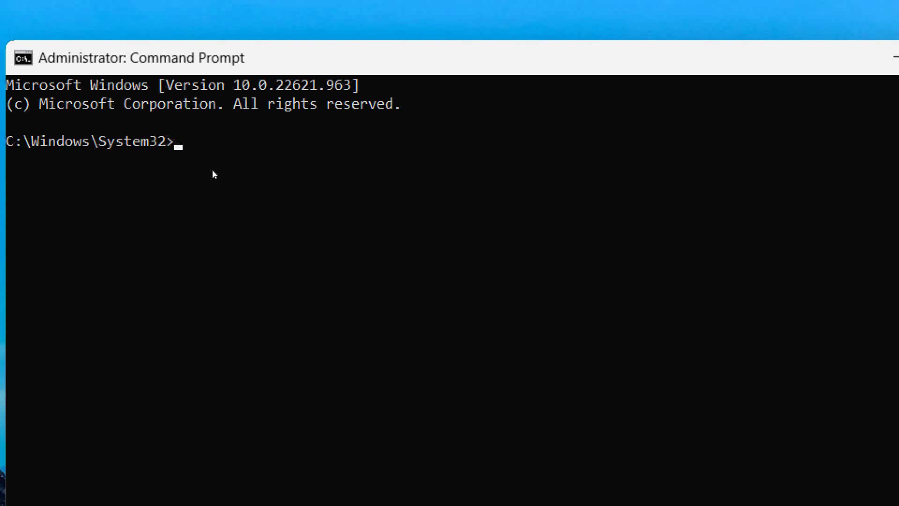
type("sfc /sc")
type("a")
type("nnow")
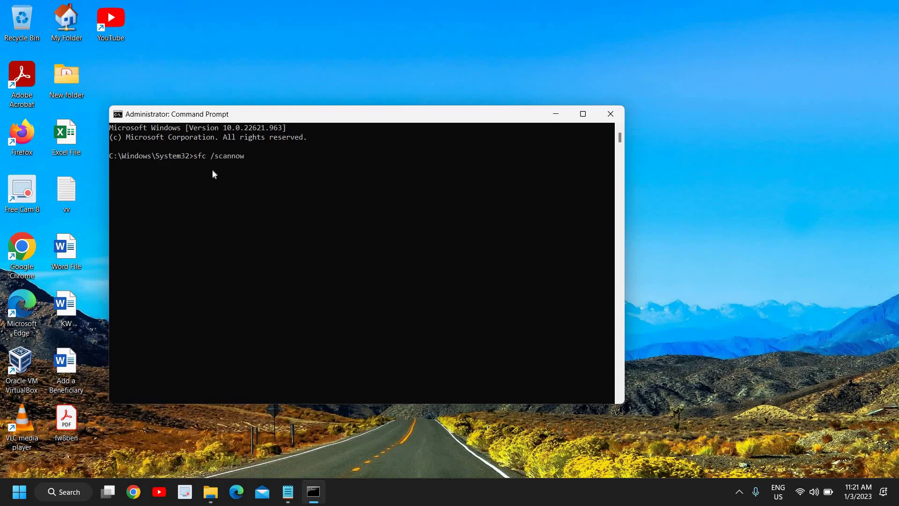
- Run 'sfc /scannow' at the admin prompt, then close the window
key("Return")
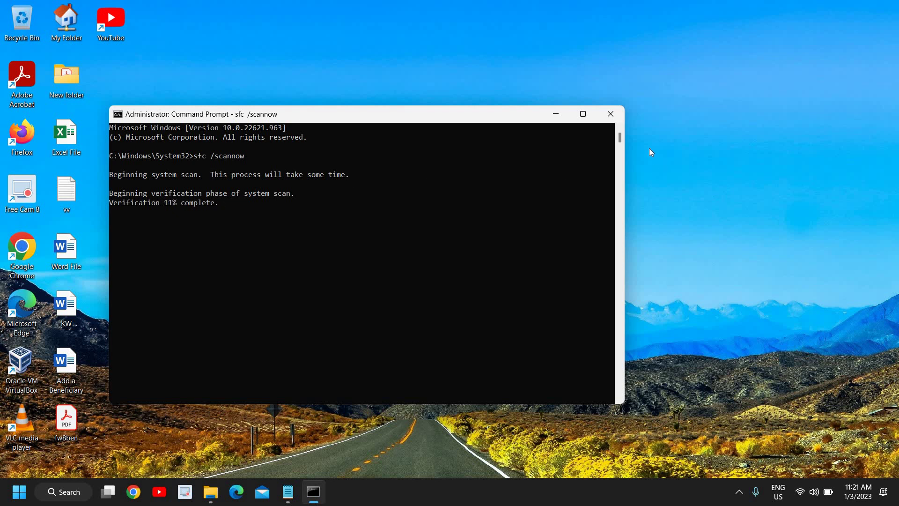
left_click(610, 115)
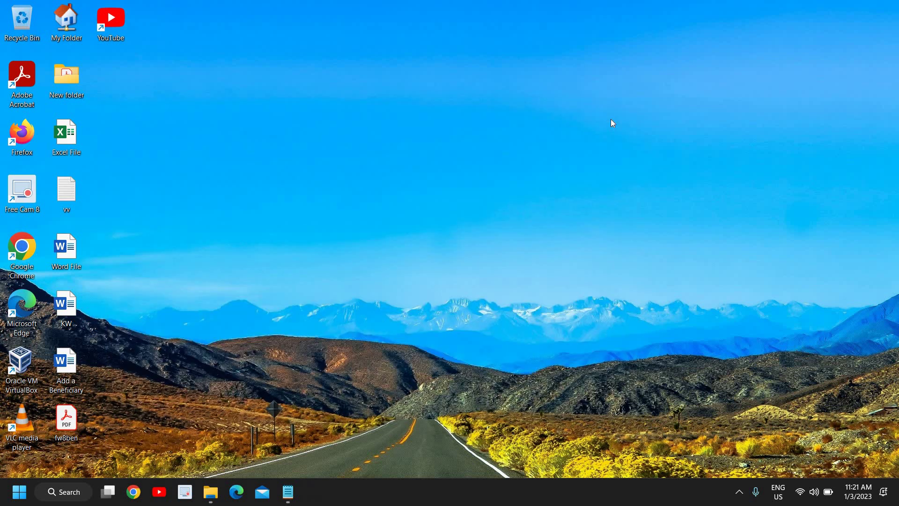